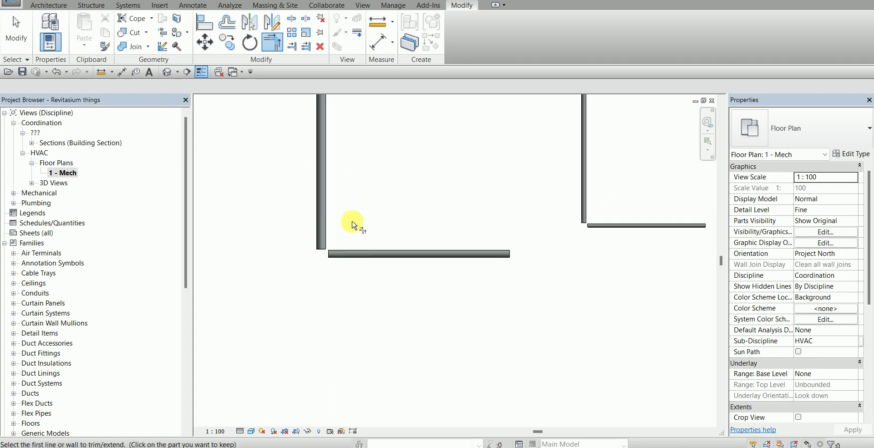
# Join the vertical pipe and the lower horizontal pipe at their corner with Trim/Extend to Corner.
pyautogui.click(292, 221)
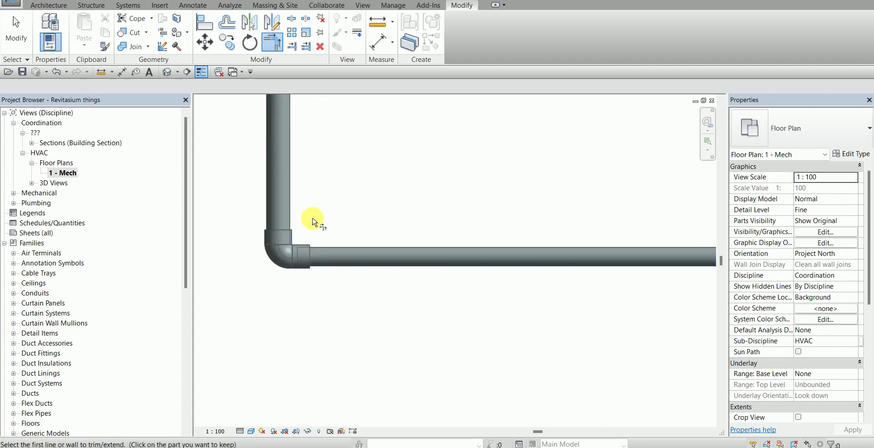
pyautogui.scroll(3, 316, 220)
pyautogui.press('Escape')
# Select the new lower elbow and compare its dimensions with the 50 × 40 mm row of the PRO-FIT elbow table in the PDF catalogue.
pyautogui.click(327, 319)
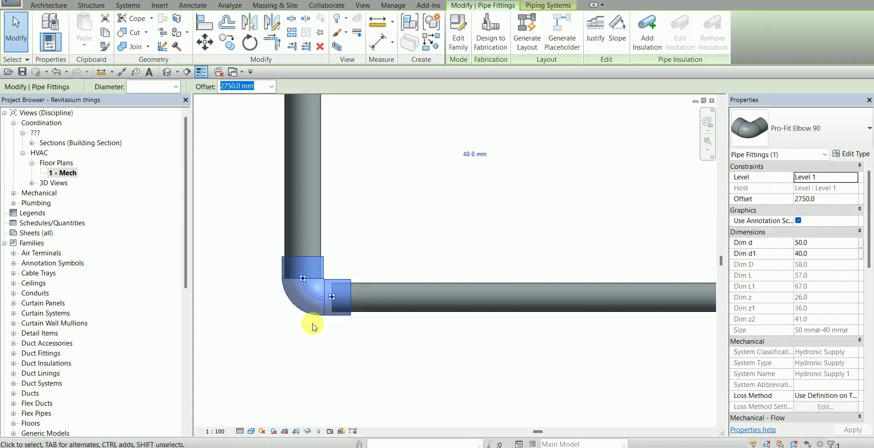
pyautogui.scroll(2, 365, 273)
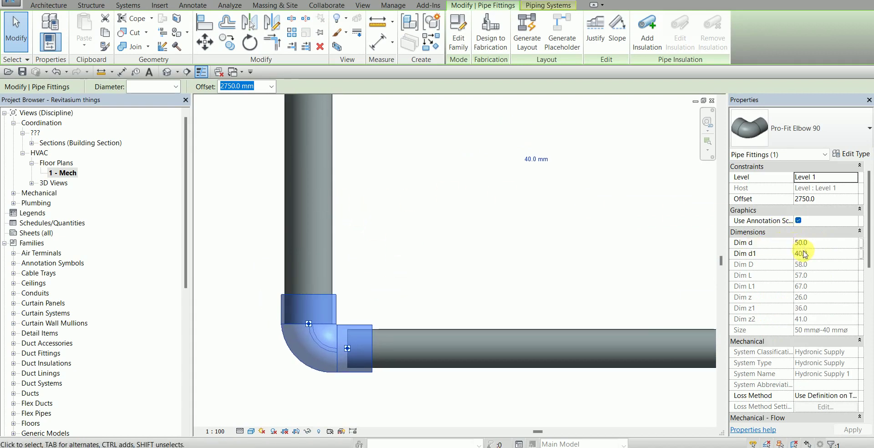
pyautogui.click(605, 447)
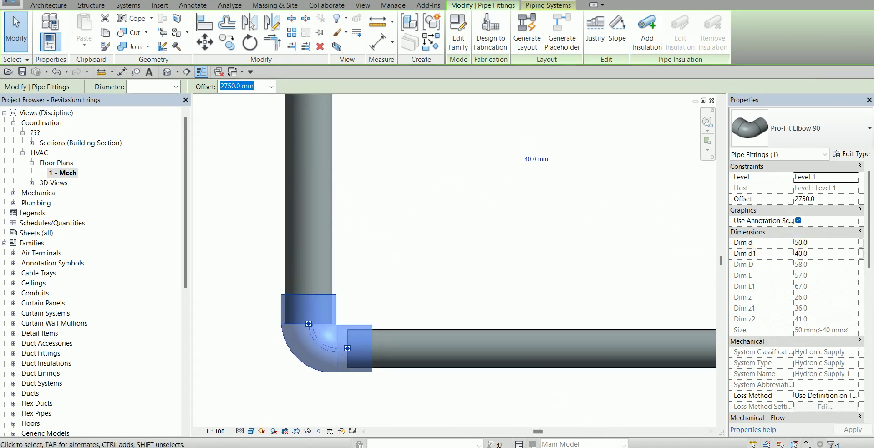
pyautogui.moveTo(354, 308); pyautogui.dragTo(755, 306)
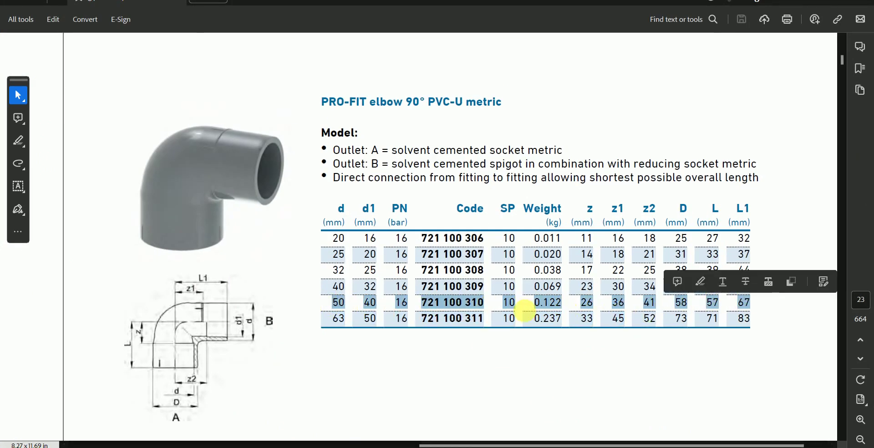
pyautogui.click(610, 319)
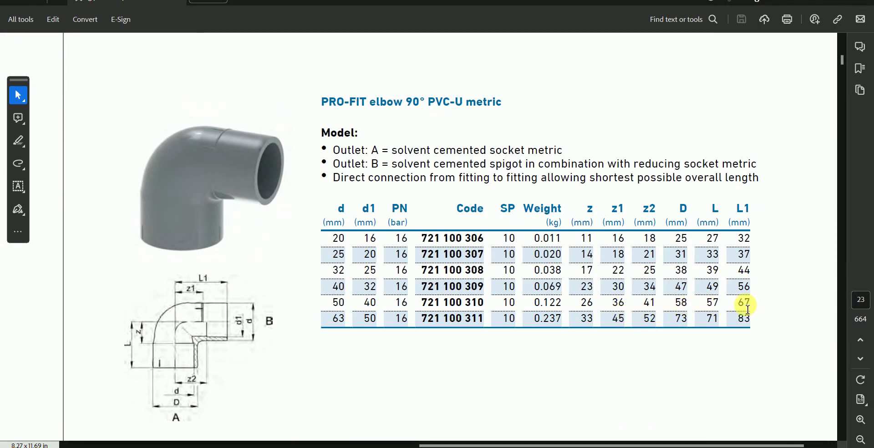
pyautogui.hotkey('alt', 'Tab')
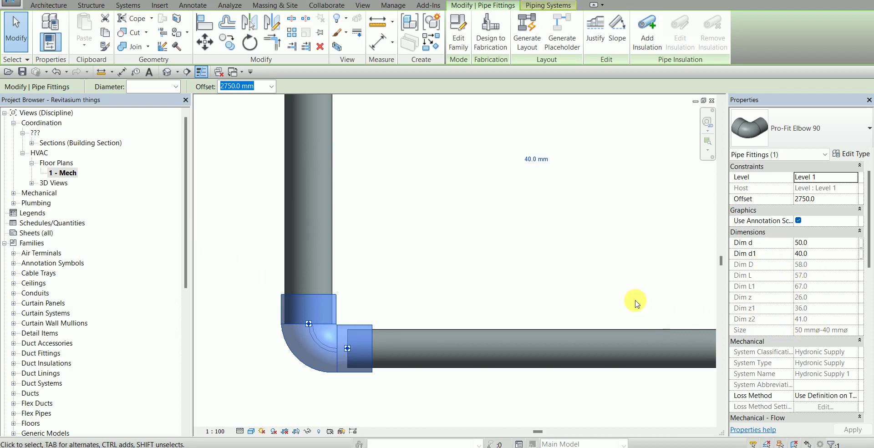
# Reselect the lower elbow in the Revit floor plan and review its dimension parameters from D to z2.
pyautogui.click(542, 292)
pyautogui.scroll(-2, 415, 289)
pyautogui.scroll(-1, 355, 328)
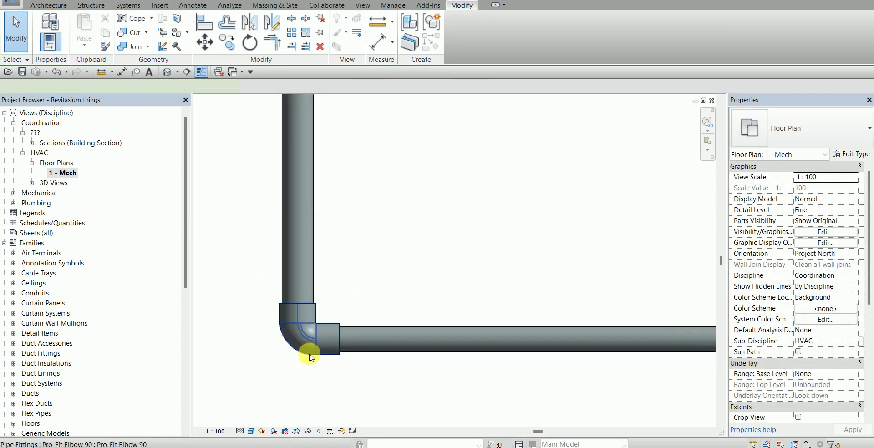
pyautogui.click(307, 332)
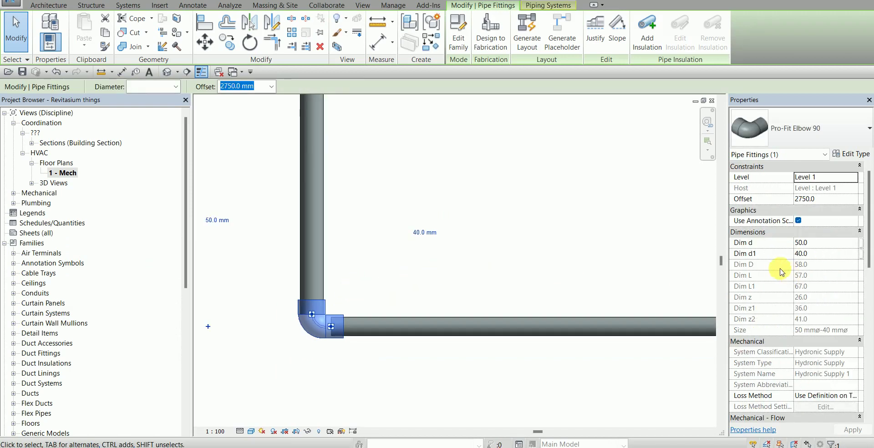
pyautogui.scroll(-2, 401, 247)
pyautogui.click(371, 250)
pyautogui.moveTo(371, 250); pyautogui.dragTo(418, 280, button='middle')
pyautogui.scroll(-1, 412, 281)
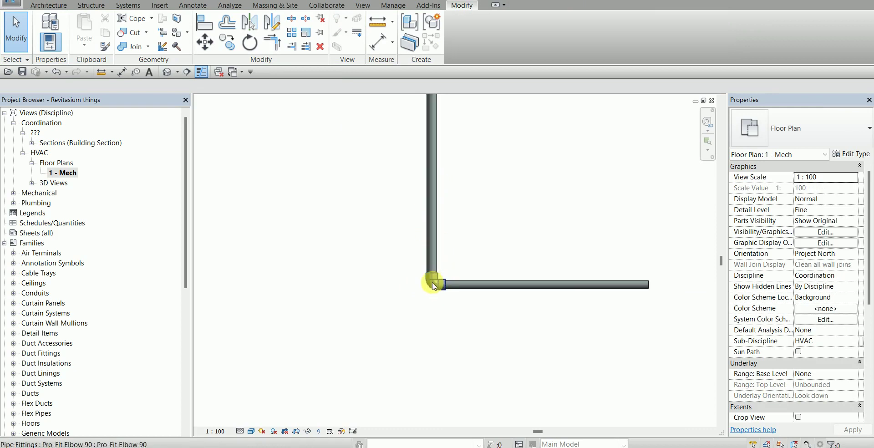
# Check the lower elbow's Dim d and Dim d1 against the vertical and horizontal pipes it connects.
pyautogui.scroll(1, 437, 294)
pyautogui.scroll(1, 436, 293)
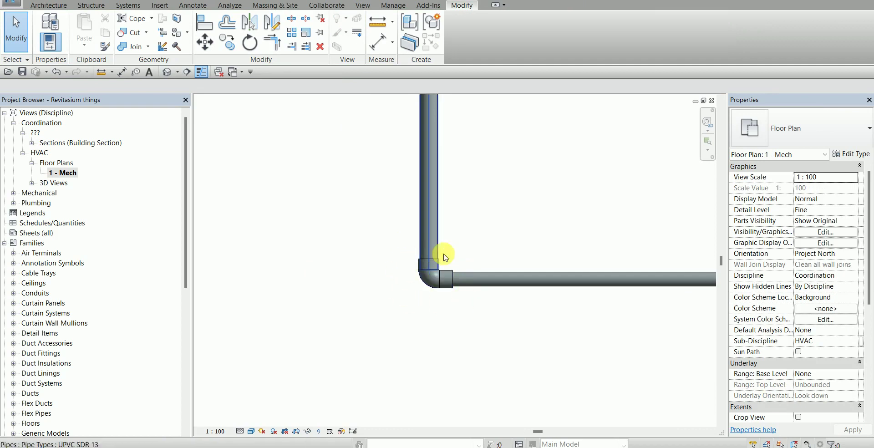
pyautogui.scroll(2, 421, 281)
pyautogui.click(461, 297)
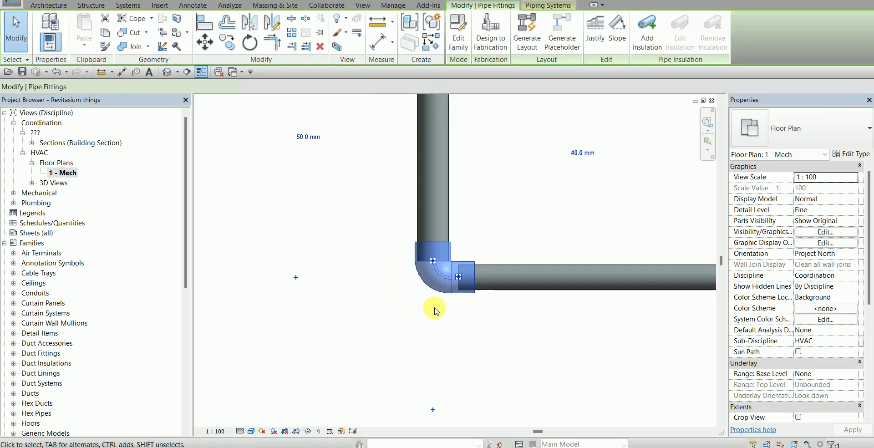
pyautogui.moveTo(438, 312); pyautogui.dragTo(426, 326, button='middle')
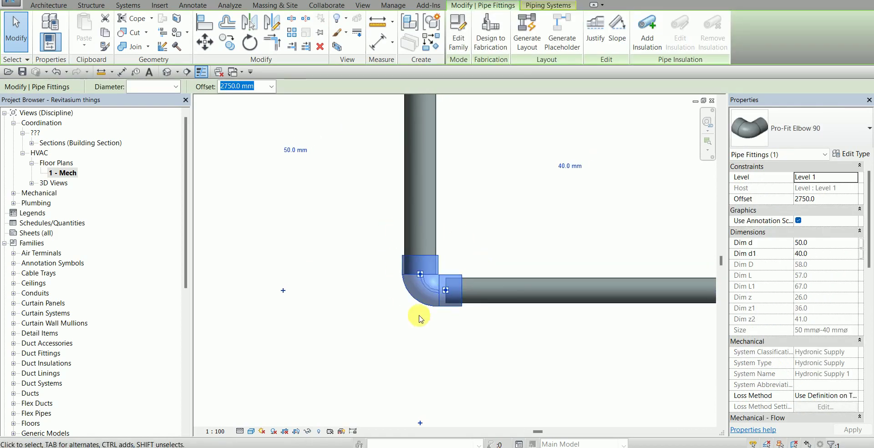
pyautogui.scroll(-2, 479, 218)
pyautogui.moveTo(478, 220); pyautogui.dragTo(445, 271, button='middle')
pyautogui.scroll(-2, 469, 214)
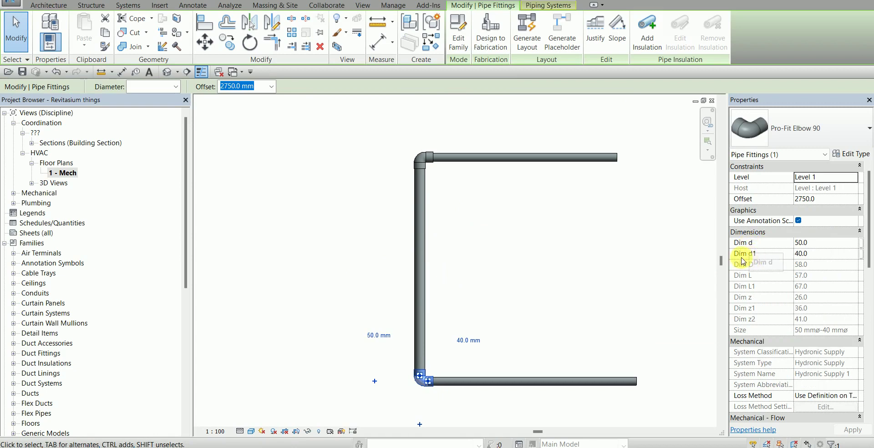
pyautogui.click(580, 292)
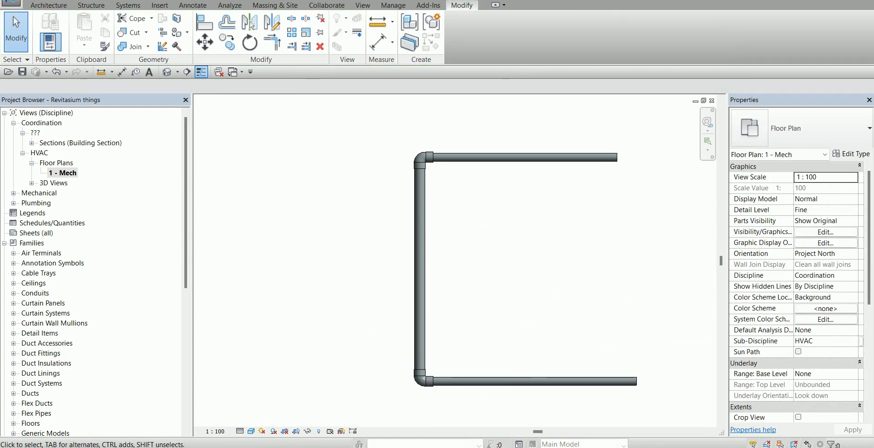
# Revisit the elbow page in the PDF catalogue, and examine the lower elbow's properties down to the reverse parameter.
pyautogui.hotkey('alt', 'Tab')
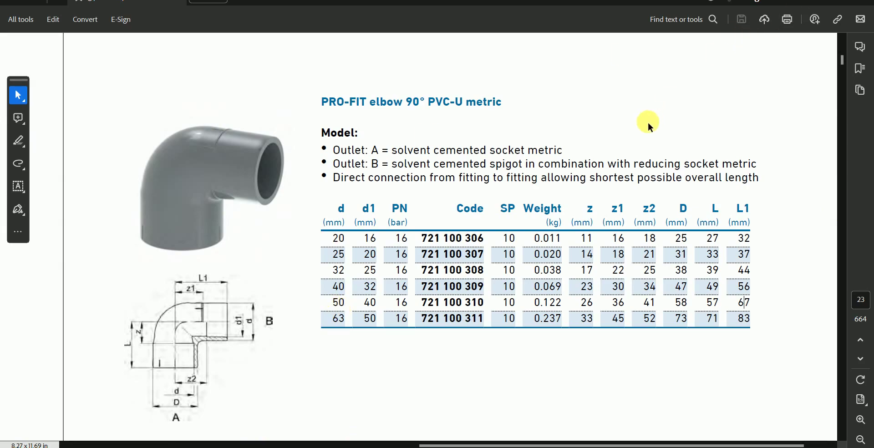
pyautogui.hotkey('alt', 'Tab')
pyautogui.scroll(2, 428, 173)
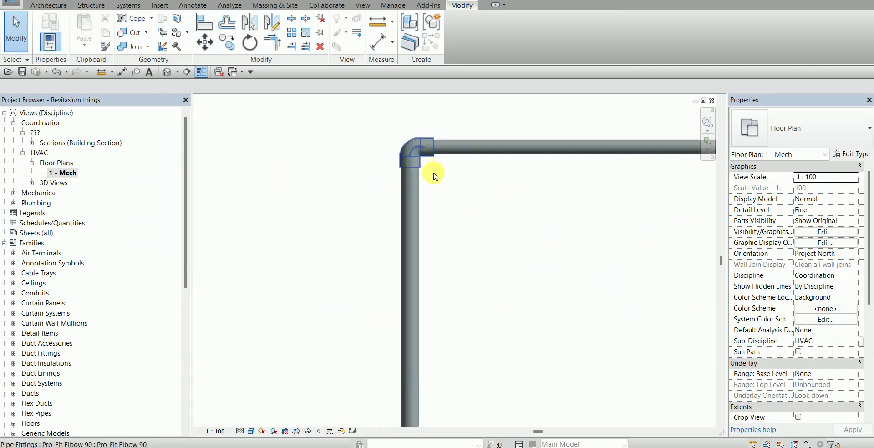
pyautogui.scroll(-3, 463, 286)
pyautogui.scroll(5, 417, 300)
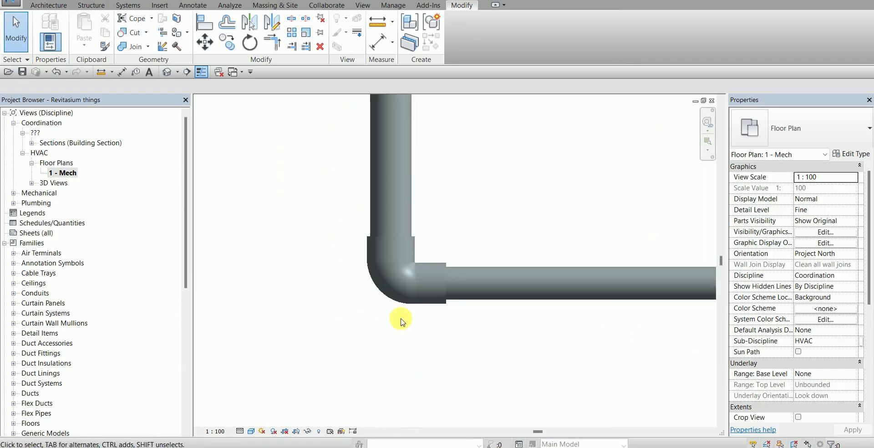
pyautogui.click(415, 297)
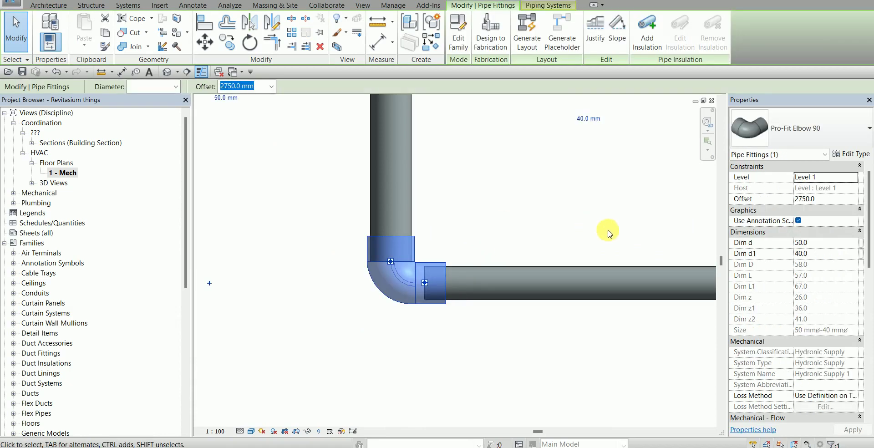
pyautogui.scroll(-3, 790, 263)
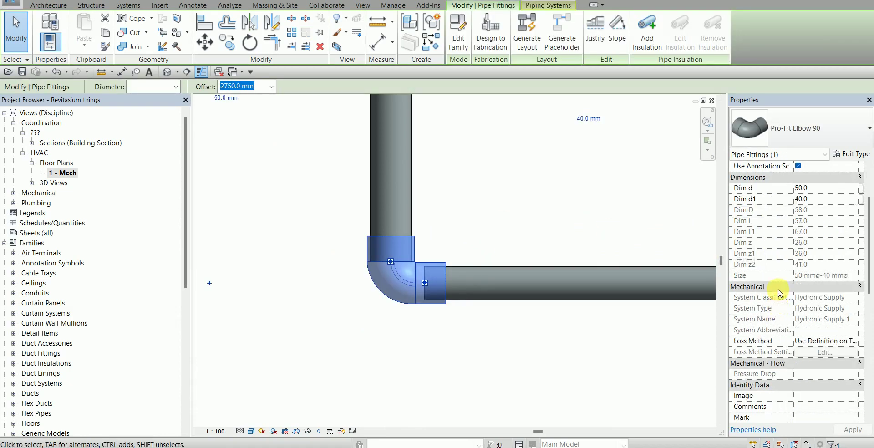
pyautogui.scroll(-4, 769, 300)
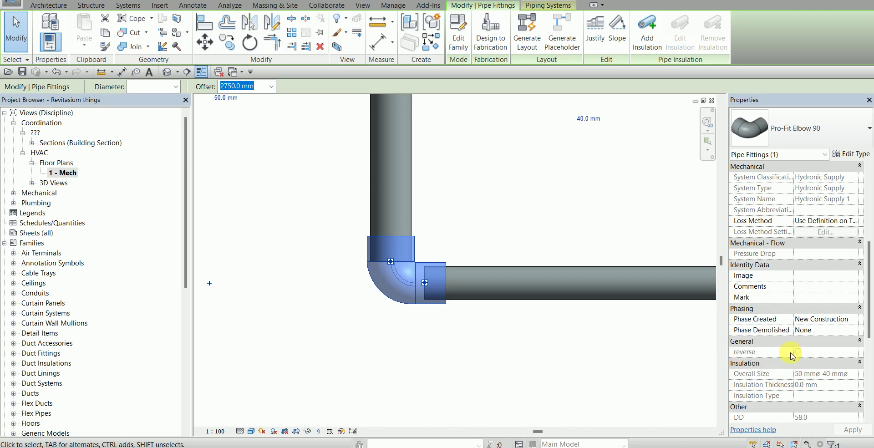
# Reselect the lower elbow and check its reverse, Dim d and Dim d1 parameters against the d and d1 columns of the PDF catalogue table.
pyautogui.click(498, 244)
pyautogui.scroll(-5, 461, 181)
pyautogui.moveTo(461, 181); pyautogui.dragTo(454, 242, button='middle')
pyautogui.scroll(5, 437, 314)
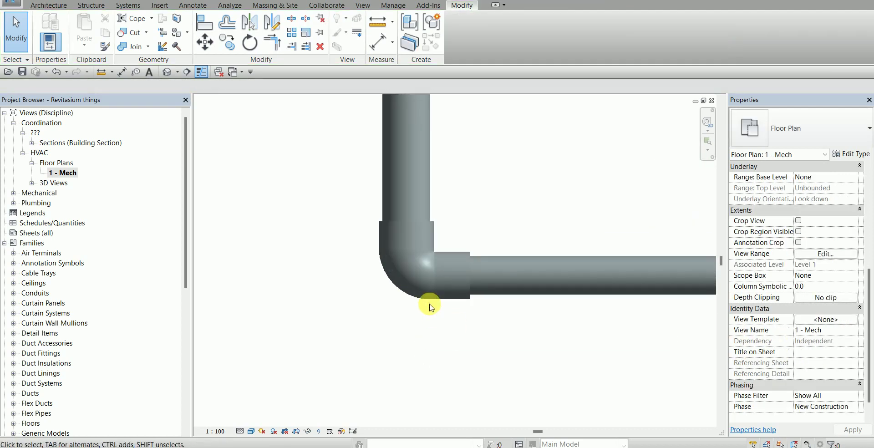
pyautogui.click(456, 306)
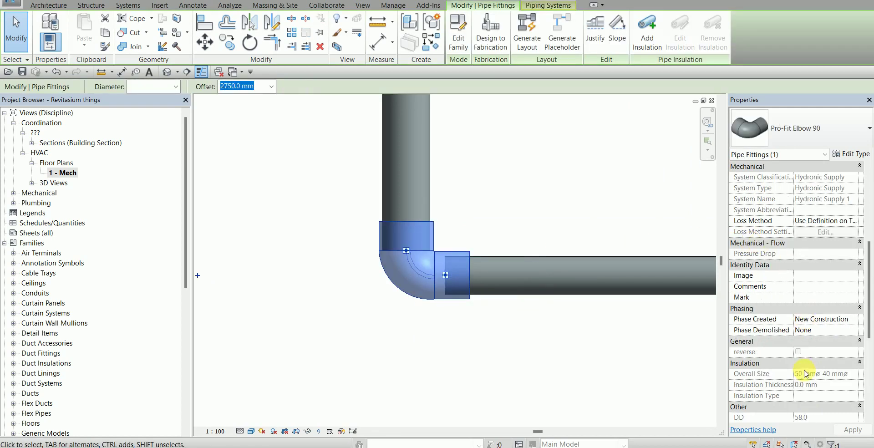
pyautogui.scroll(5, 793, 354)
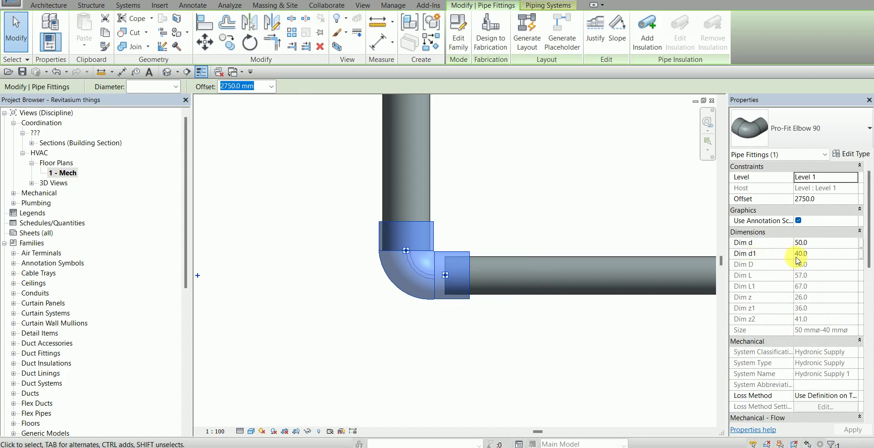
pyautogui.hotkey('alt', 'Tab')
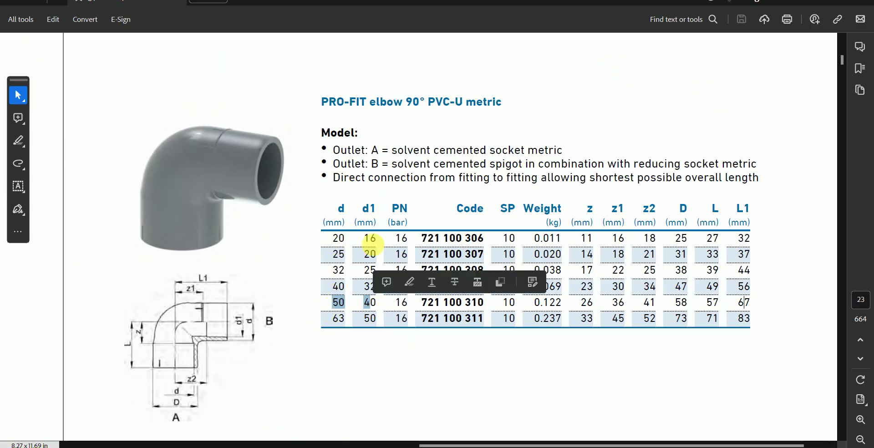
pyautogui.click(344, 308)
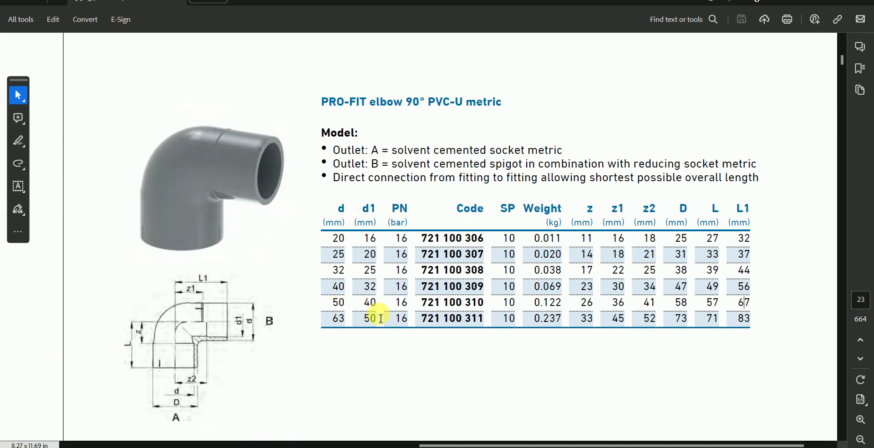
pyautogui.hotkey('alt', 'Tab')
# Select the upper elbow in the Revit floor plan and examine its Dim d, Dim d1 and reverse parameters.
pyautogui.scroll(-3, 492, 177)
pyautogui.click(433, 222)
pyautogui.scroll(-2, 438, 182)
pyautogui.moveTo(442, 183); pyautogui.dragTo(424, 287, button='middle')
pyautogui.scroll(6, 449, 219)
pyautogui.scroll(-4, 444, 223)
pyautogui.moveTo(445, 227); pyautogui.dragTo(445, 87, button='middle')
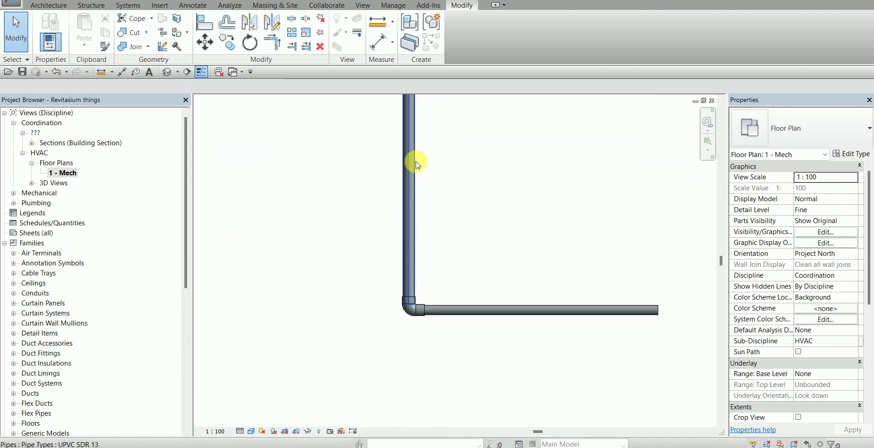
pyautogui.moveTo(417, 181); pyautogui.dragTo(404, 279, button='middle')
pyautogui.scroll(3, 406, 201)
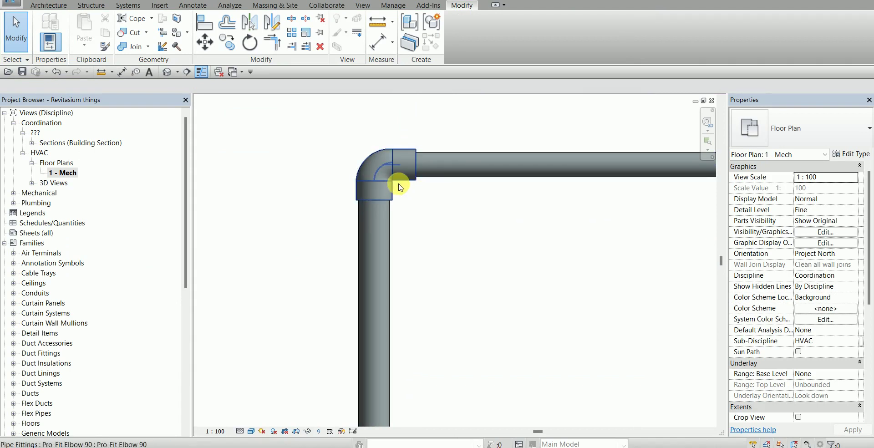
pyautogui.click(391, 186)
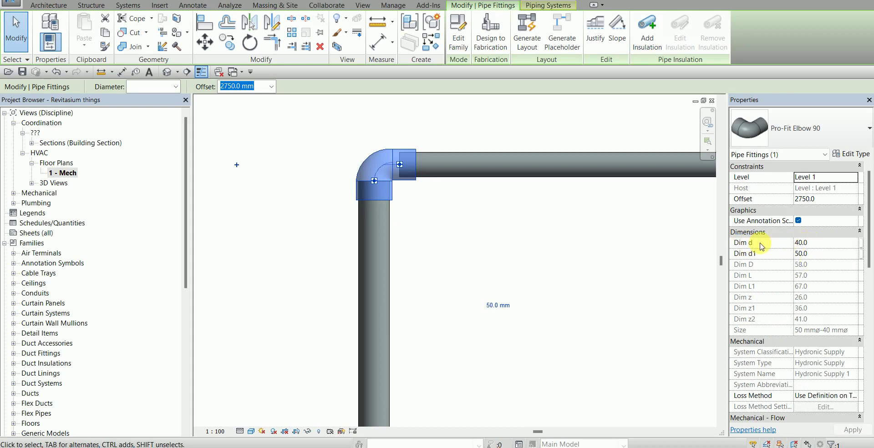
pyautogui.click(813, 246)
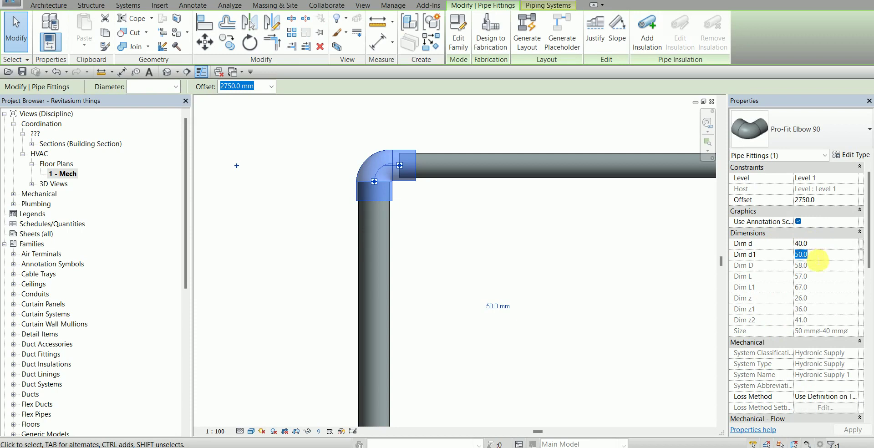
pyautogui.scroll(-5, 810, 287)
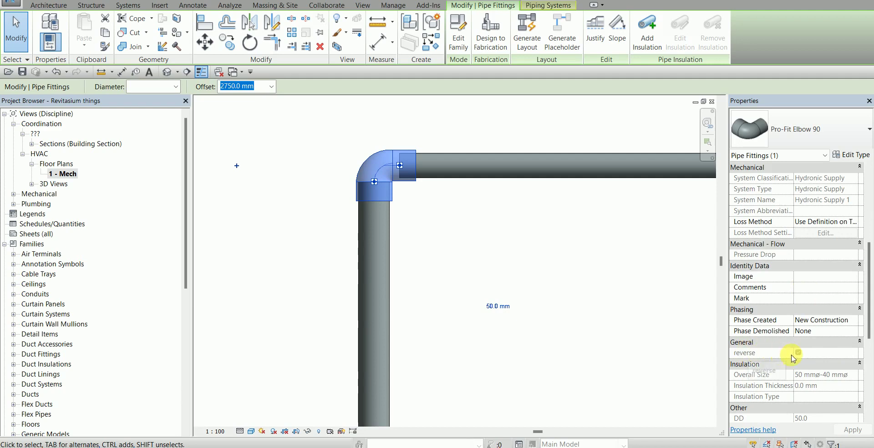
pyautogui.press('Escape')
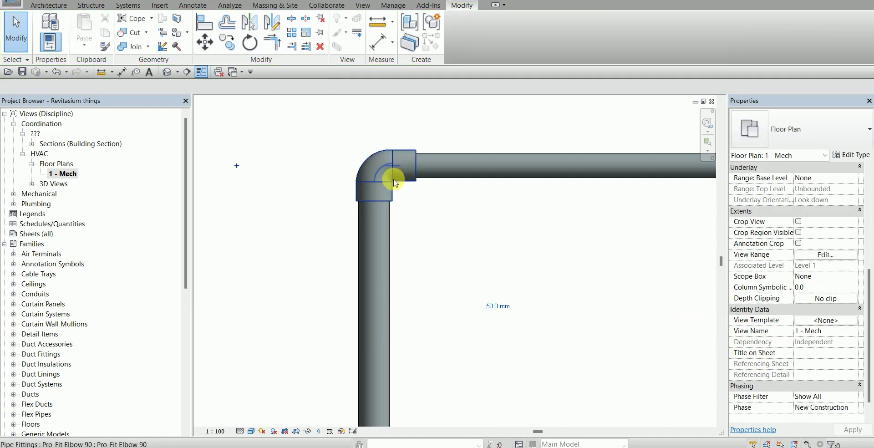
# Reselect the upper elbow and review its Dim d, Dim d1 and dependent dimensions again.
pyautogui.scroll(-2, 407, 193)
pyautogui.scroll(-1, 405, 193)
pyautogui.scroll(4, 403, 195)
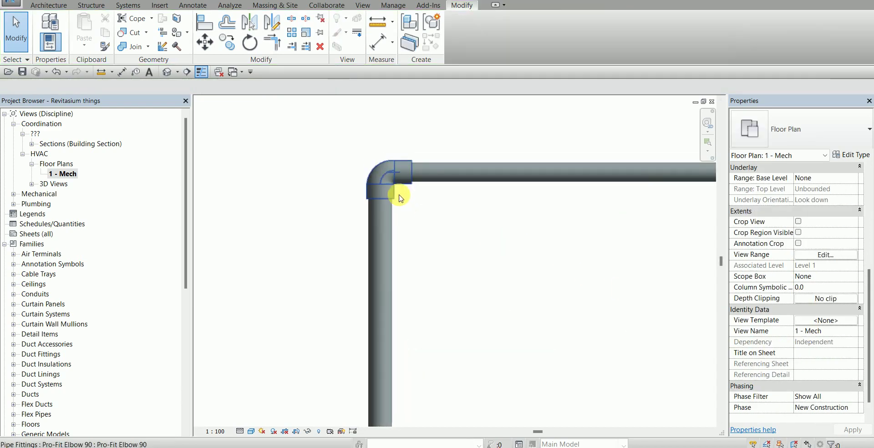
pyautogui.scroll(2, 397, 191)
pyautogui.click(398, 182)
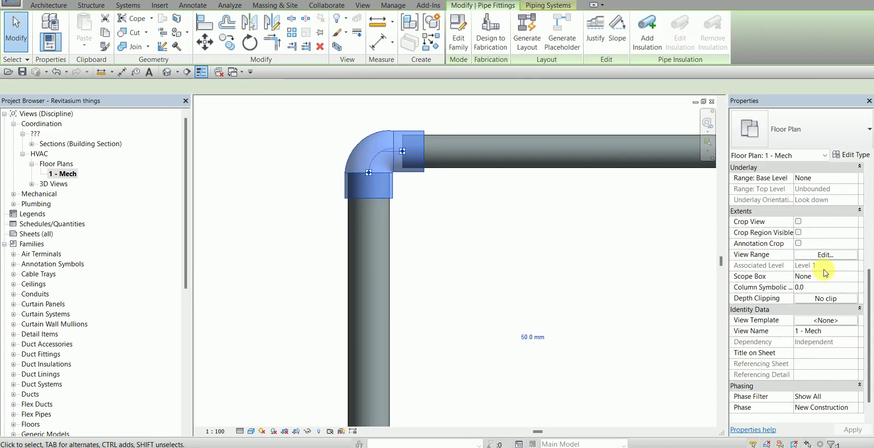
pyautogui.scroll(-1, 800, 327)
pyautogui.scroll(4, 801, 285)
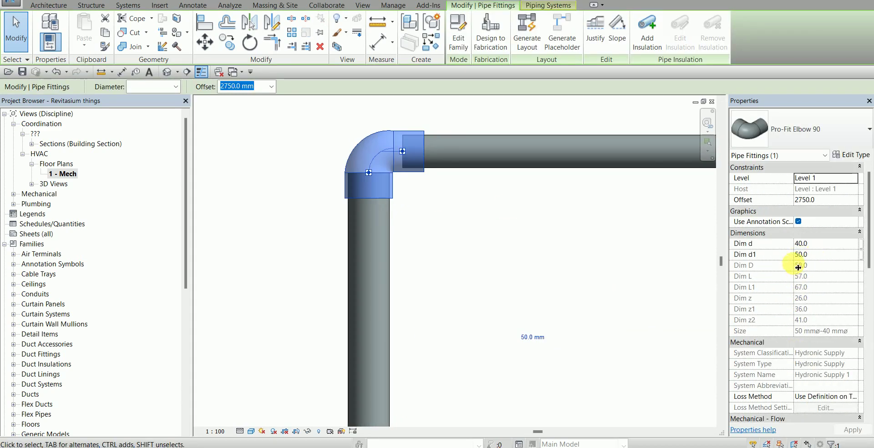
# Compare the upper elbow's dependent dimensions with the 50 × 40 row of the elbow table in the PDF catalogue.
pyautogui.click(587, 447)
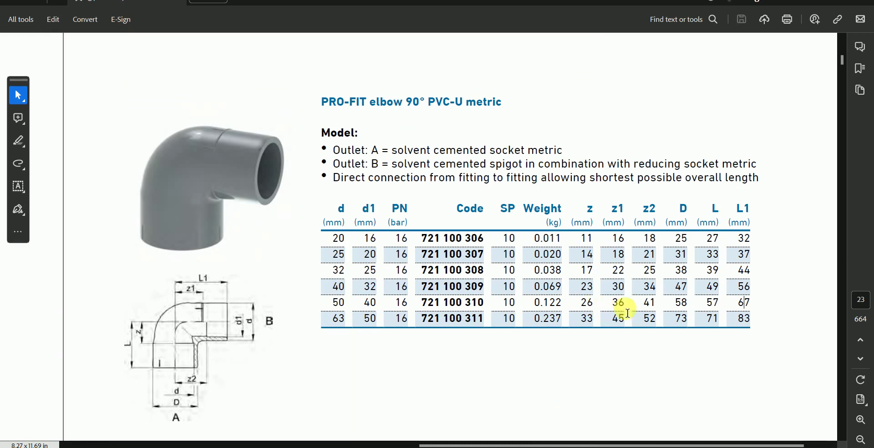
pyautogui.moveTo(742, 309)
pyautogui.mouseDown()
pyautogui.moveTo(594, 309)
pyautogui.moveTo(654, 310)
pyautogui.mouseUp()
pyautogui.click(611, 304)
pyautogui.hotkey('alt', 'Tab')
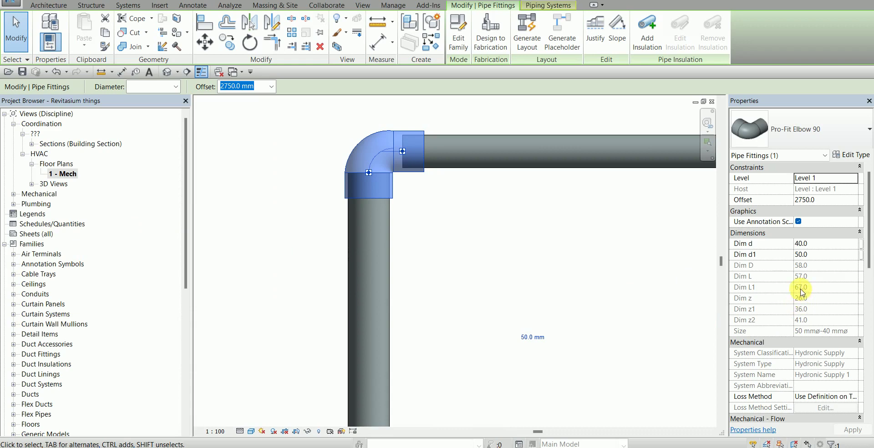
# Cross-check the upper elbow's Dim L1, Dim L and Dim D against the catalogue's 50 × 40 row, leaving the elbow deselected in Revit.
pyautogui.hotkey('alt', 'Tab')
pyautogui.click(742, 348)
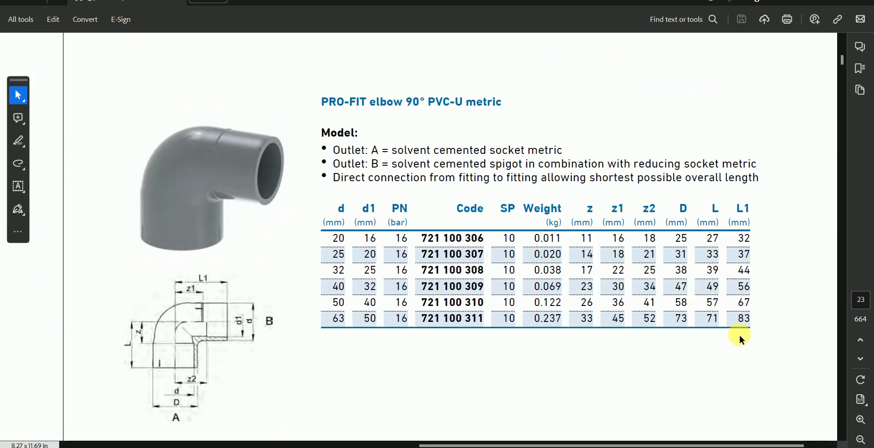
pyautogui.doubleClick(744, 303)
pyautogui.doubleClick(712, 303)
pyautogui.hotkey('alt', 'Tab')
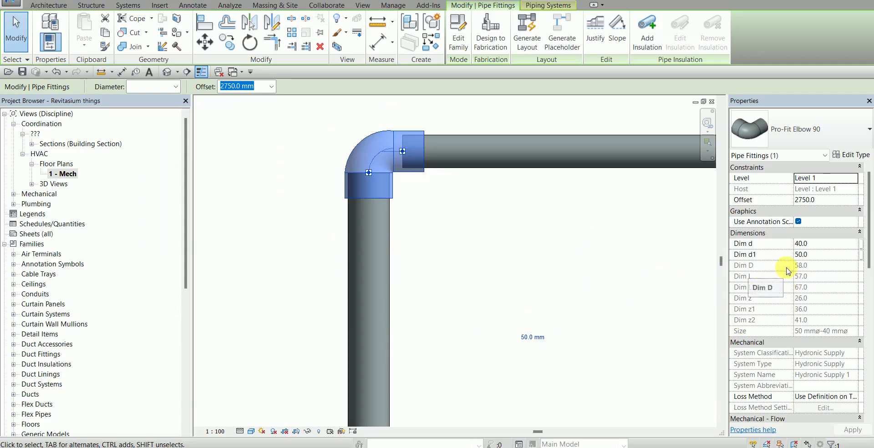
pyautogui.click(584, 275)
pyautogui.hotkey('alt', 'Tab')
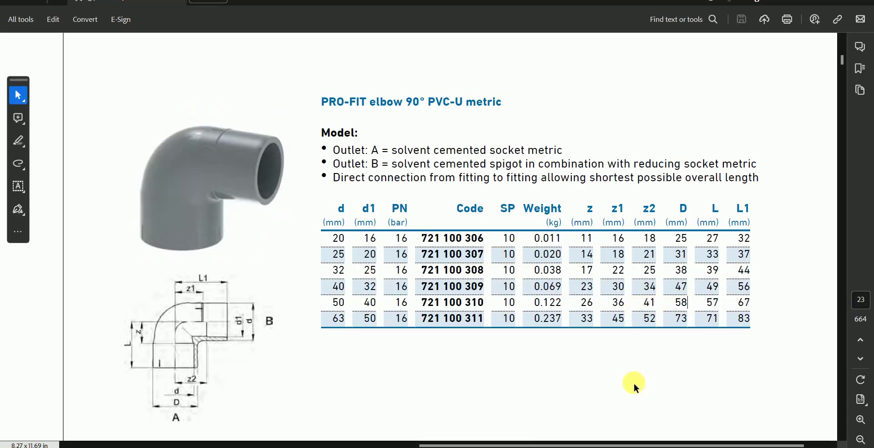
pyautogui.hotkey('alt', 'Tab')
# Inspect the diameters of the next unconnected vertical pipe and the upper horizontal pipe beside it.
pyautogui.scroll(-5, 434, 248)
pyautogui.moveTo(500, 263); pyautogui.dragTo(357, 231, button='middle')
pyautogui.scroll(4, 490, 233)
pyautogui.click(452, 196)
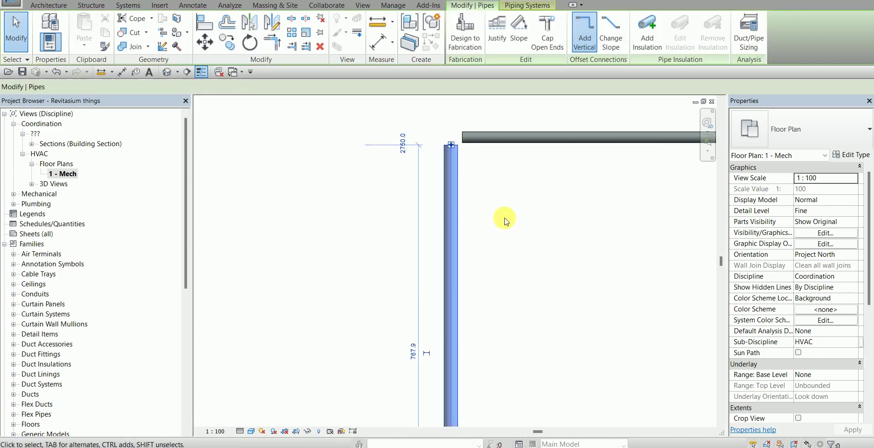
pyautogui.moveTo(504, 225); pyautogui.dragTo(490, 253, button='middle')
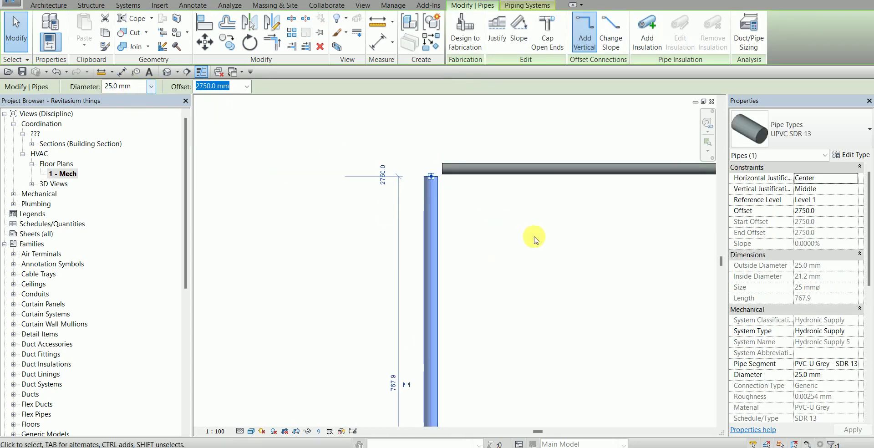
pyautogui.click(524, 216)
pyautogui.click(529, 169)
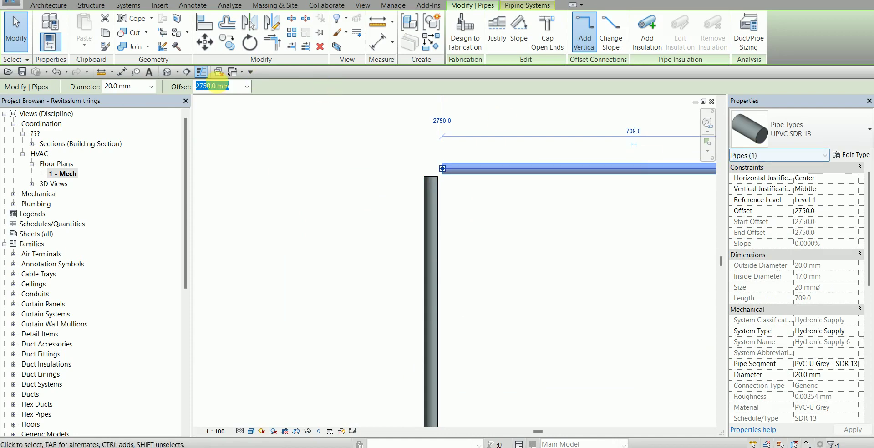
# Locate the row for d 25 and d1 20 in the PDF catalogue's elbow table and read across its dimensions.
pyautogui.click(485, 207)
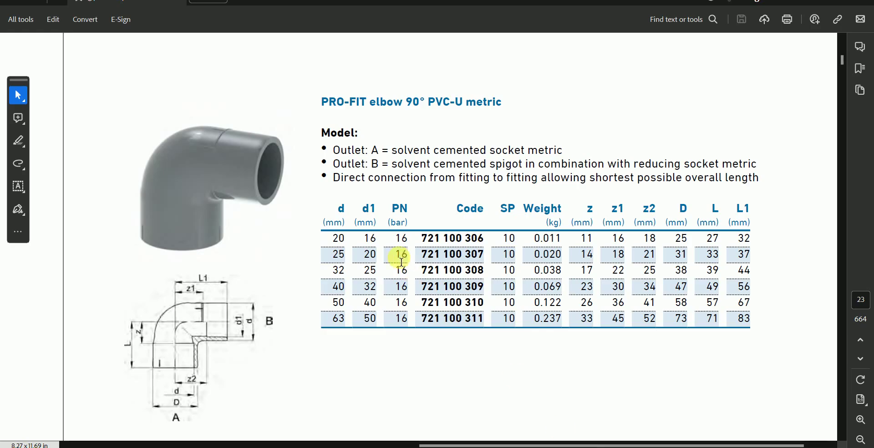
pyautogui.moveTo(360, 260); pyautogui.dragTo(736, 257)
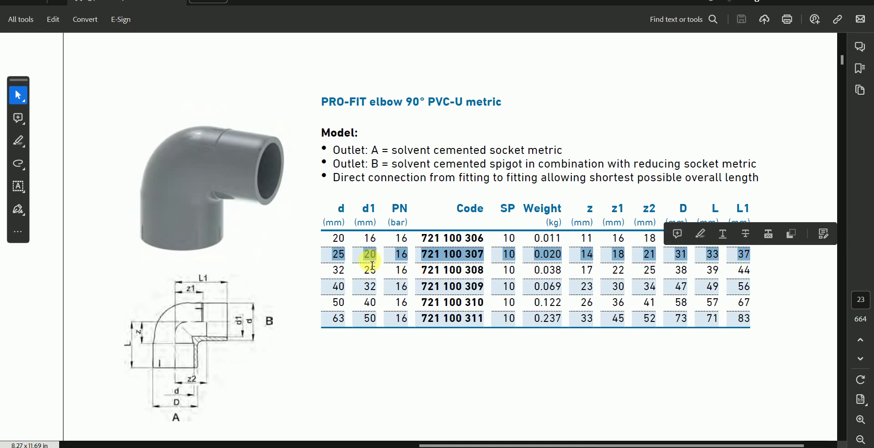
pyautogui.click(527, 378)
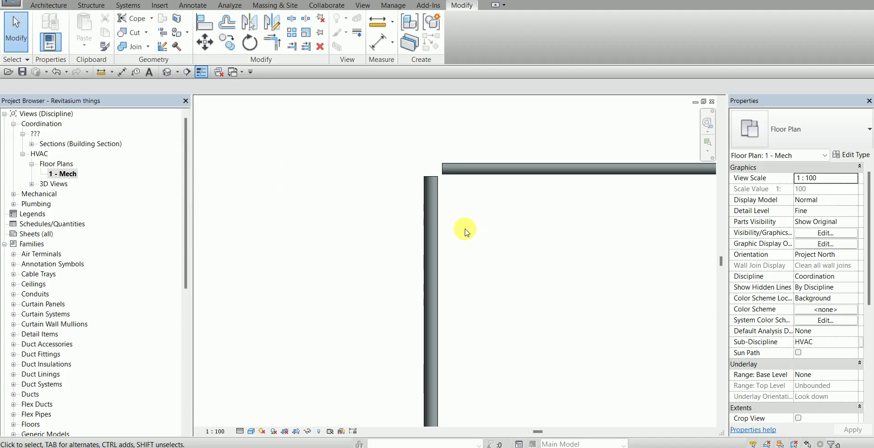
# Connect the 25 mm vertical pipe to the 20 mm horizontal pipes at both its upper and lower corners with Trim/Extend to Corner.
pyautogui.click(273, 46)
pyautogui.click(434, 256)
pyautogui.click(488, 169)
pyautogui.scroll(-3, 469, 230)
pyautogui.moveTo(493, 305); pyautogui.dragTo(450, 193, button='middle')
pyautogui.scroll(2, 410, 263)
pyautogui.click(410, 289)
pyautogui.click(436, 331)
pyautogui.press('Escape')
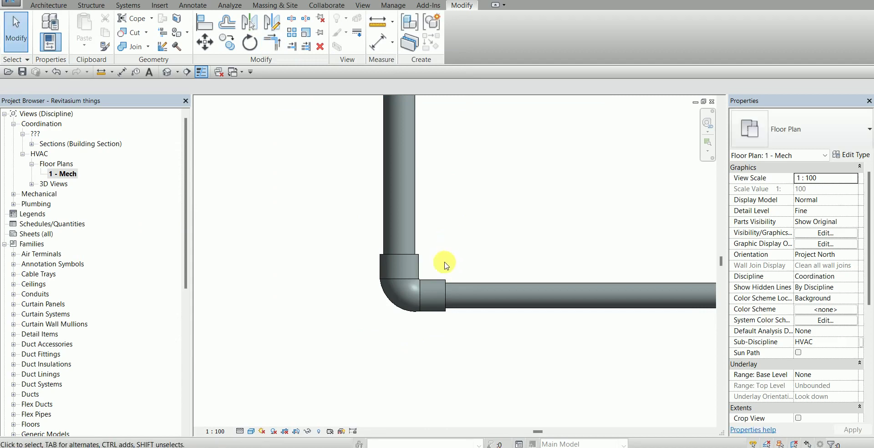
# Select the new lower elbow and examine its Dim d, Dim d1, dependent dimensions and reverse parameter.
pyautogui.scroll(2, 451, 238)
pyautogui.click(415, 321)
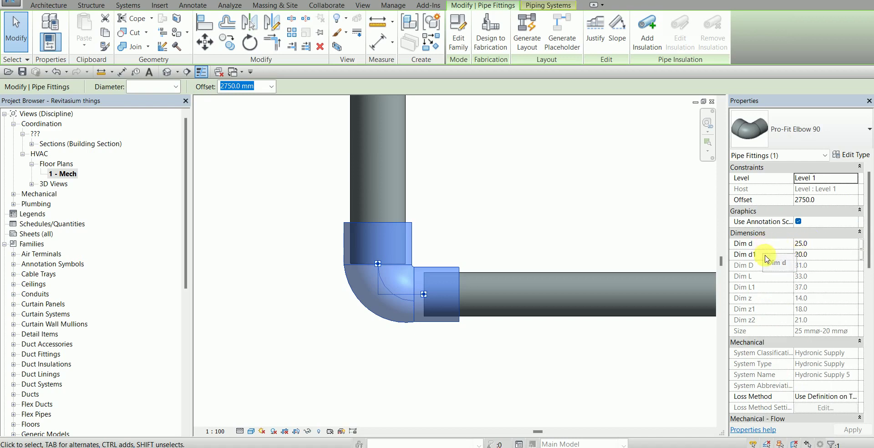
pyautogui.scroll(-5, 804, 312)
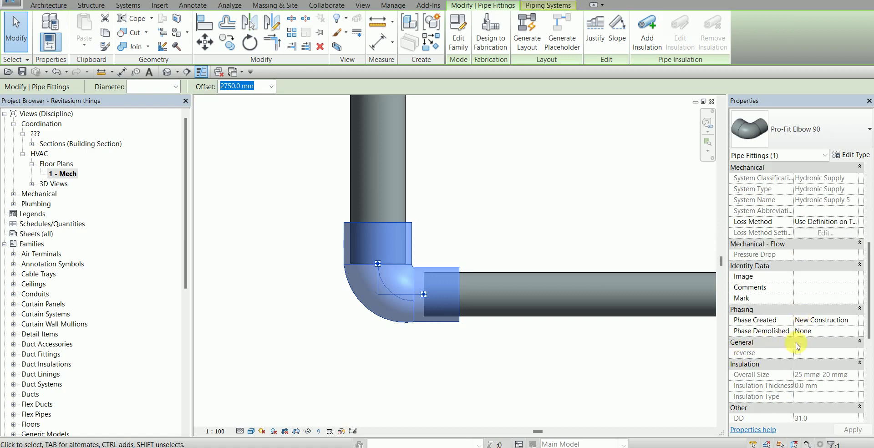
pyautogui.click(482, 218)
# Select the new upper elbow and examine its Dim d, Dim d1, dependent dimensions and reverse parameter.
pyautogui.scroll(-5, 482, 219)
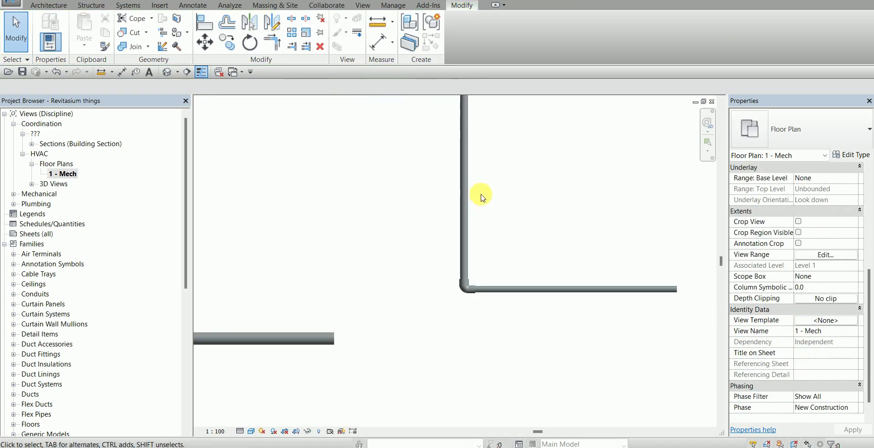
pyautogui.scroll(5, 475, 254)
pyautogui.click(449, 191)
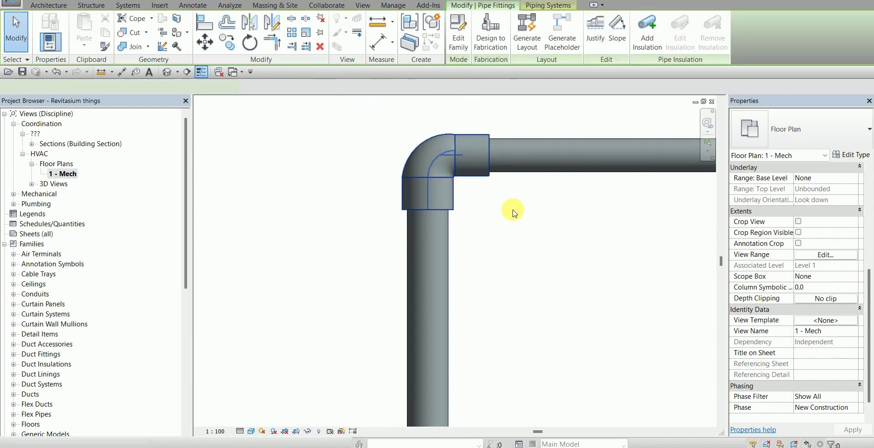
pyautogui.scroll(5, 808, 228)
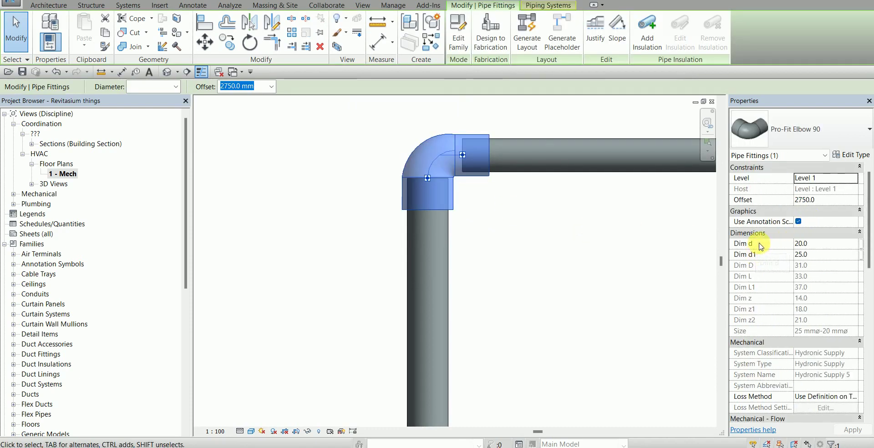
pyautogui.scroll(-5, 771, 269)
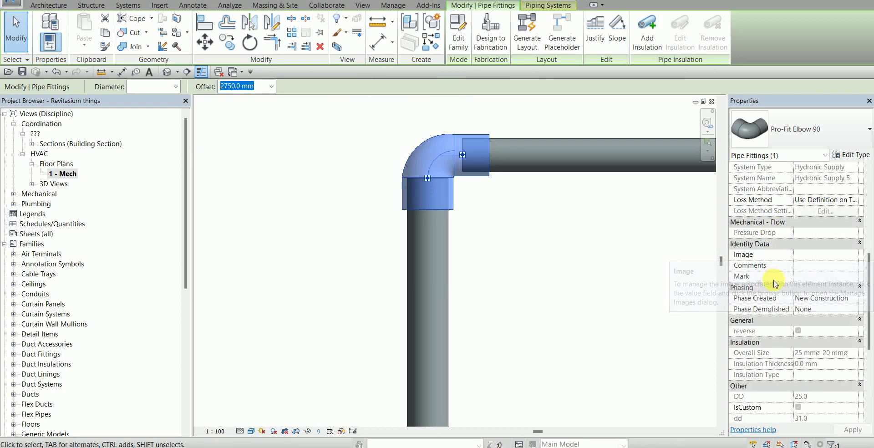
pyautogui.scroll(-1, 774, 283)
pyautogui.scroll(2, 775, 284)
pyautogui.scroll(1, 774, 286)
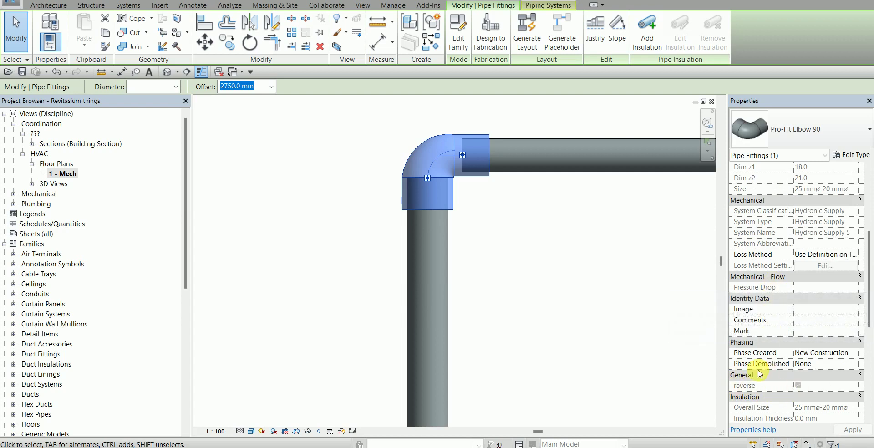
pyautogui.click(536, 290)
pyautogui.hotkey('alt', 'Tab')
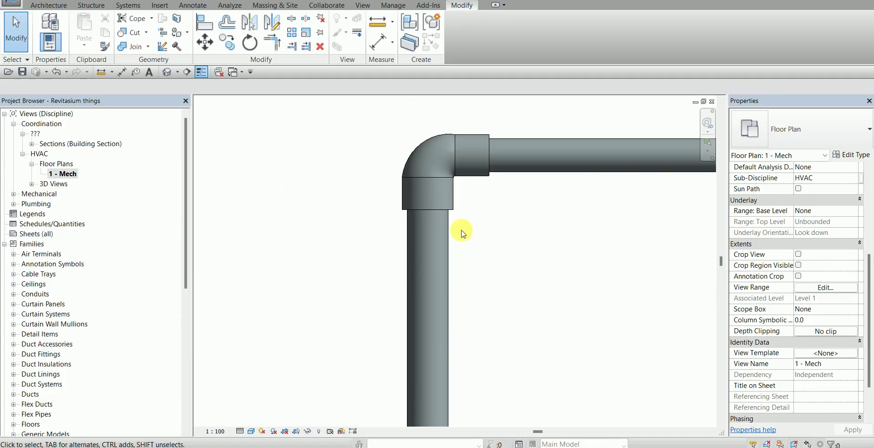
# Copy the new upper elbow on its own into the empty area between the connected pipes.
pyautogui.click(469, 199)
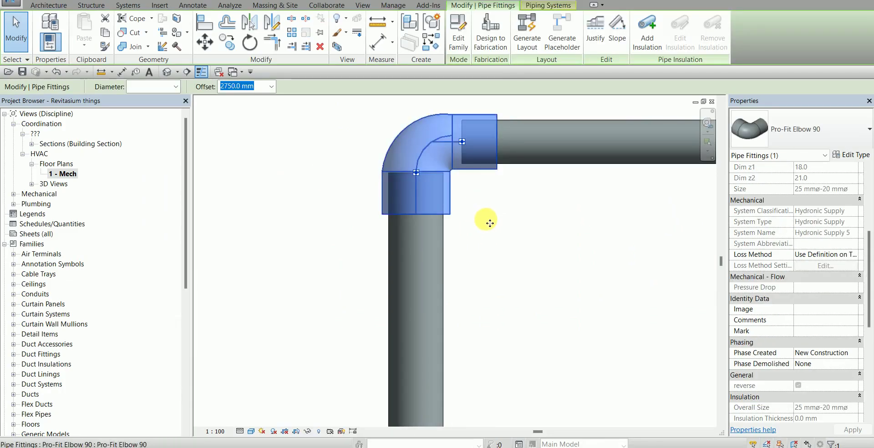
pyautogui.scroll(-1, 494, 227)
pyautogui.scroll(-3, 493, 227)
pyautogui.click(501, 233)
pyautogui.scroll(3, 488, 223)
pyautogui.click(465, 211)
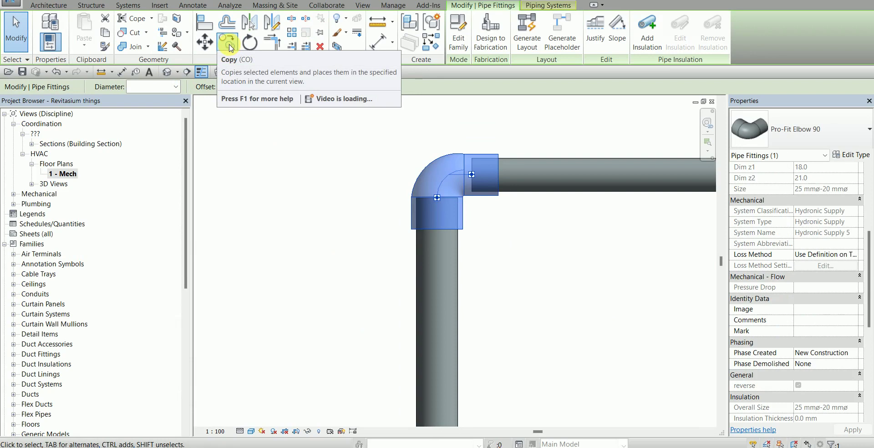
pyautogui.click(230, 47)
pyautogui.click(470, 196)
pyautogui.scroll(-1, 582, 306)
pyautogui.moveTo(505, 267); pyautogui.dragTo(309, 170, button='middle')
pyautogui.click(459, 235)
pyautogui.click(451, 287)
# Set the copied elbow's Dim d to 25 and Dim d1 to 20.
pyautogui.scroll(5, 459, 236)
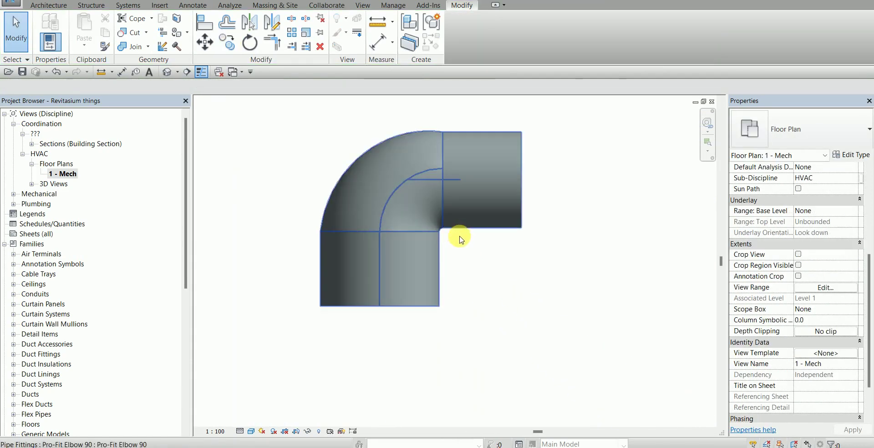
pyautogui.click(442, 270)
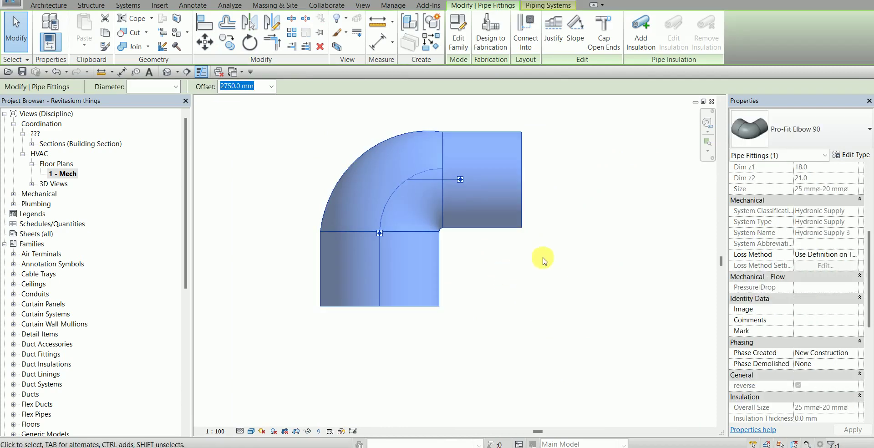
pyautogui.scroll(3, 799, 278)
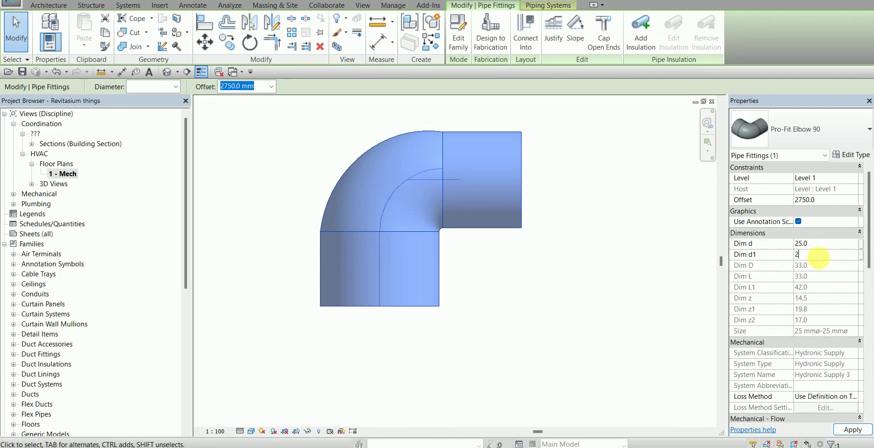
pyautogui.click(502, 288)
pyautogui.click(427, 292)
pyautogui.click(501, 292)
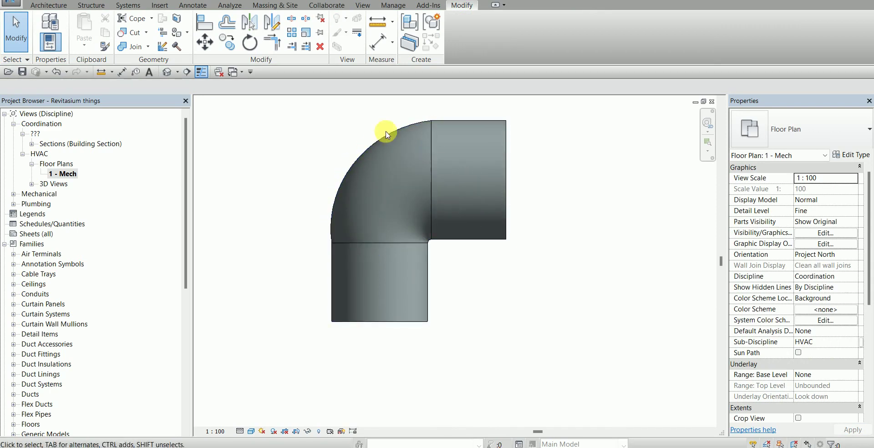
# Reselect the copied elbow in the floor plan and review its Dim d, Dim d1 and dependent dimensions.
pyautogui.scroll(-5, 445, 263)
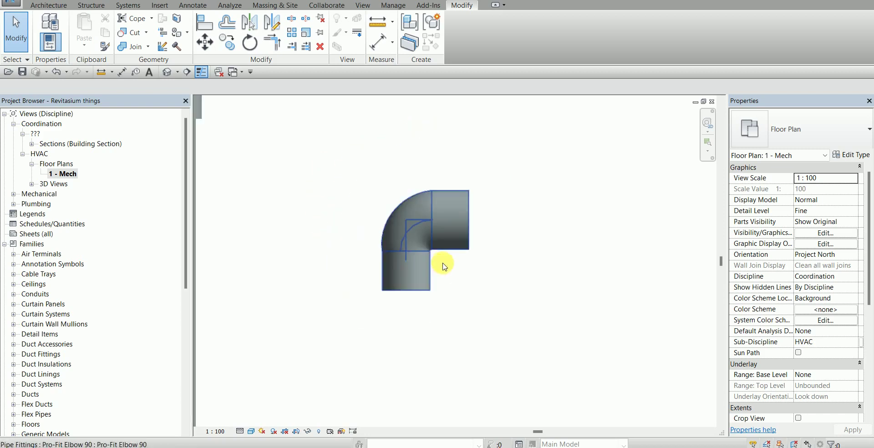
pyautogui.scroll(-3, 444, 271)
pyautogui.scroll(5, 432, 269)
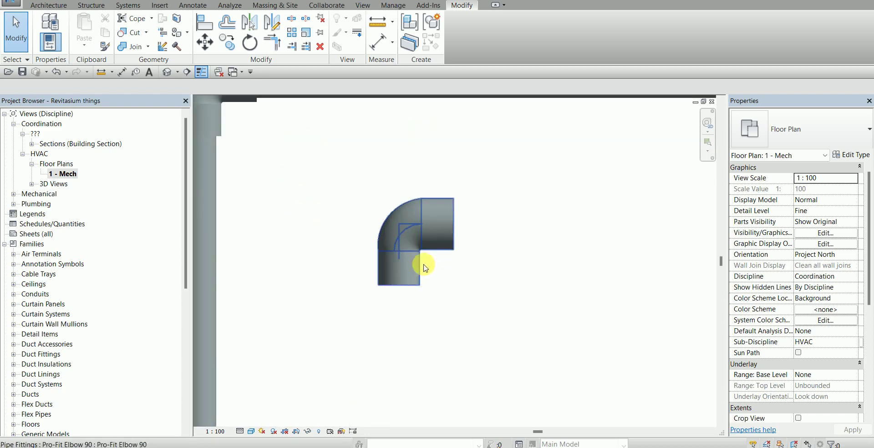
pyautogui.click(426, 268)
pyautogui.click(462, 285)
pyautogui.click(416, 275)
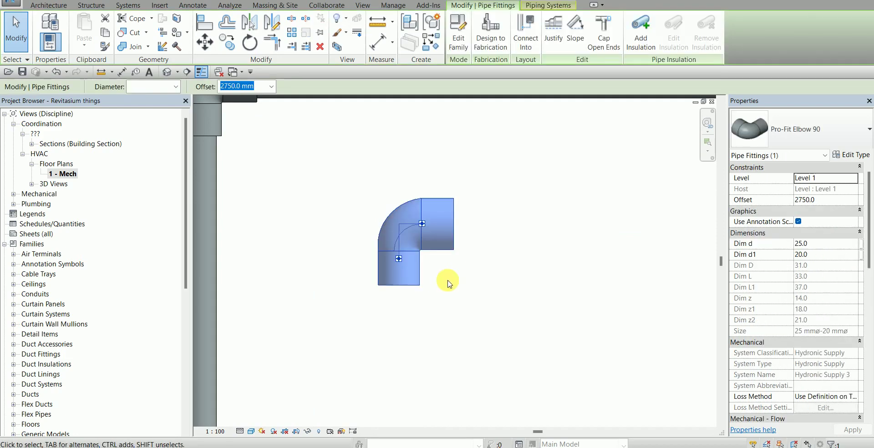